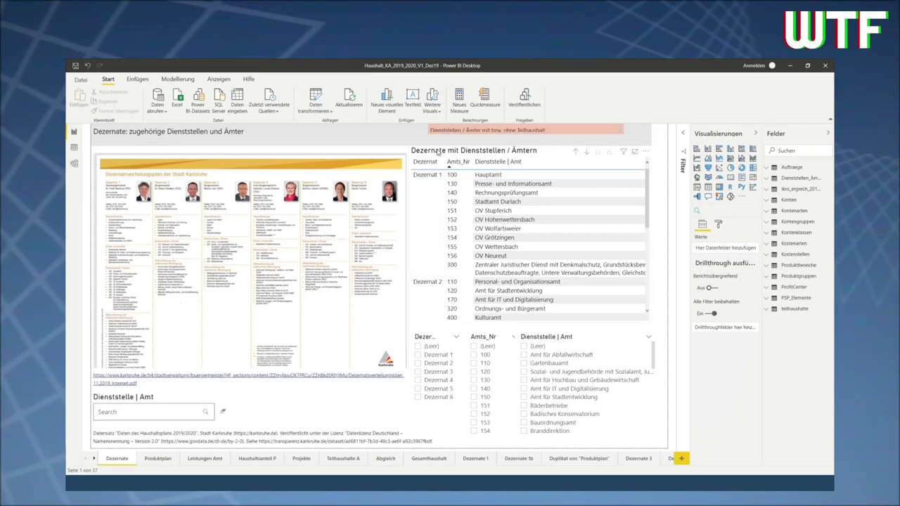
- Examine the field and format settings of the matrix "Dezernate mit Dienststellen / Ämtern" and highlight the dataset ID in the source note
click(440, 175)
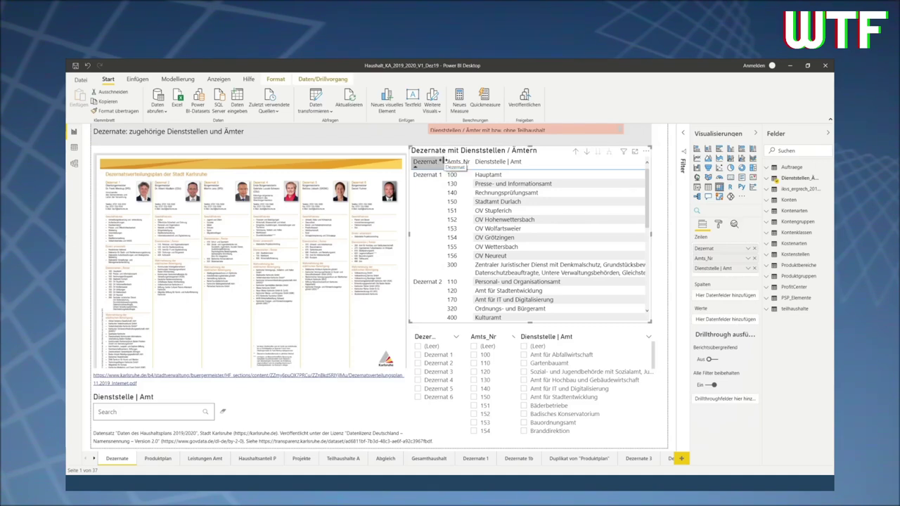
click(453, 162)
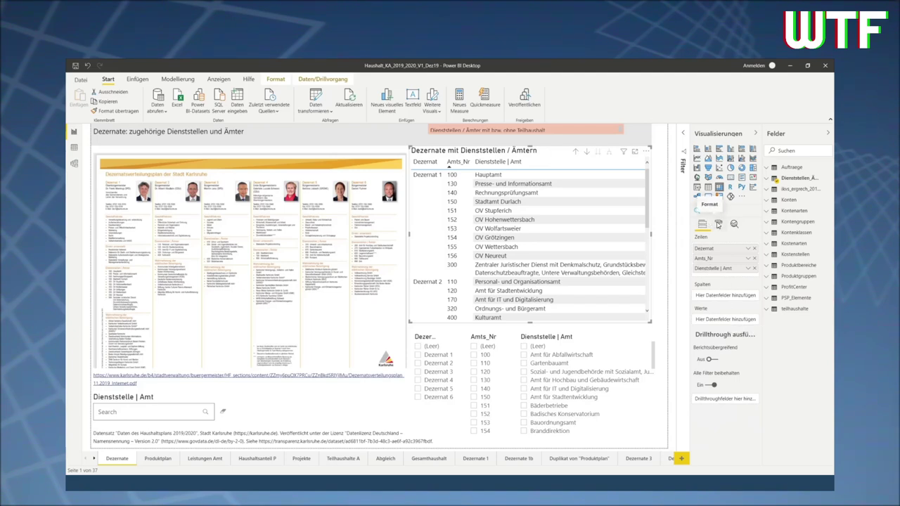
click(717, 223)
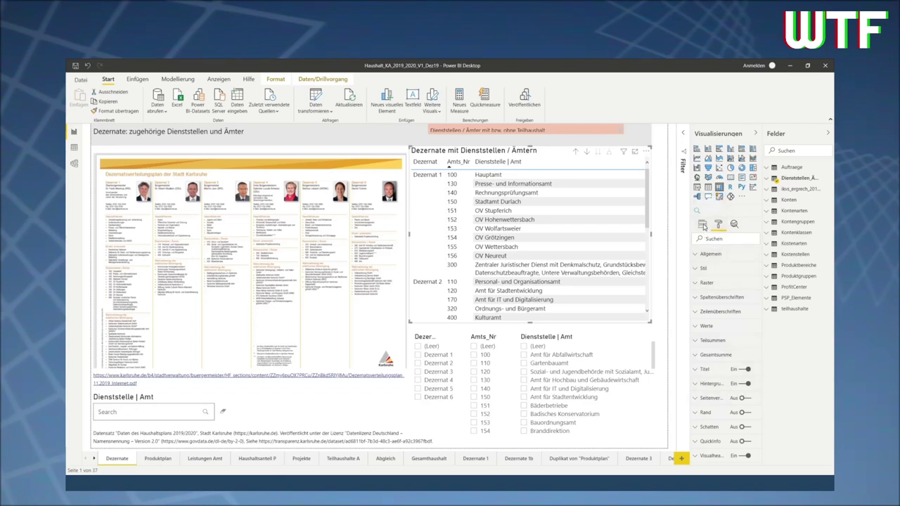
click(703, 225)
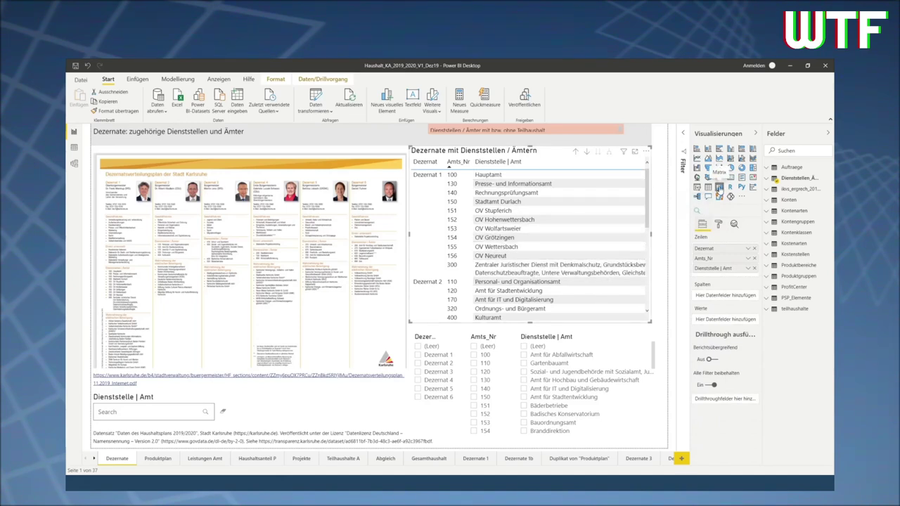
click(719, 188)
drag(346, 442, 430, 441)
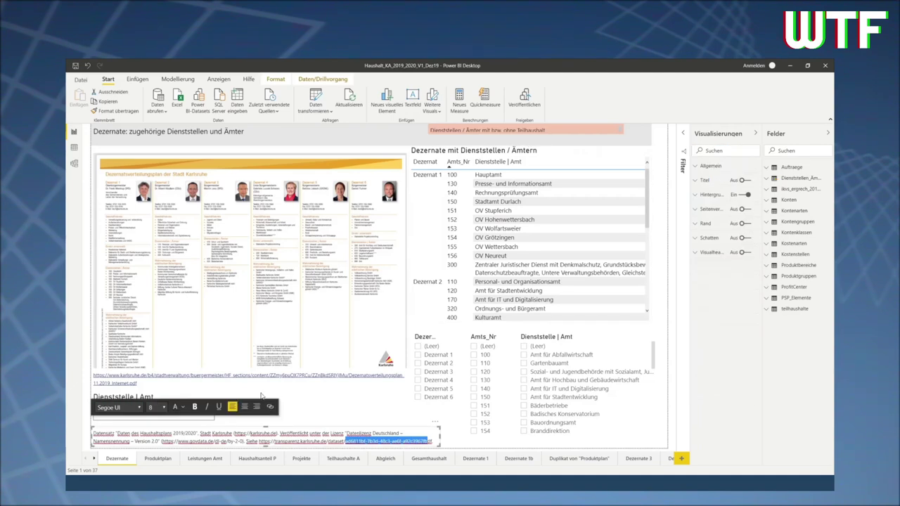
click(357, 394)
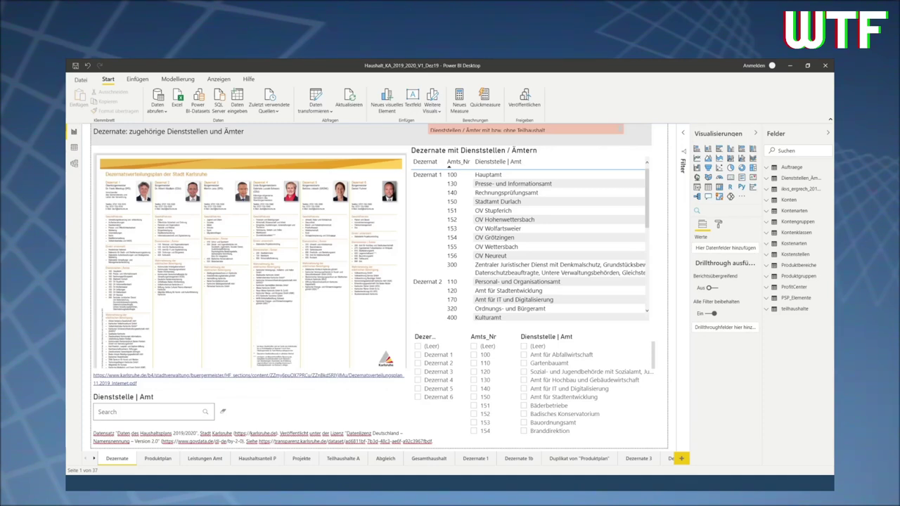
- Filter the Dezernate page to Dezernat 3 and clear the filter again
click(419, 372)
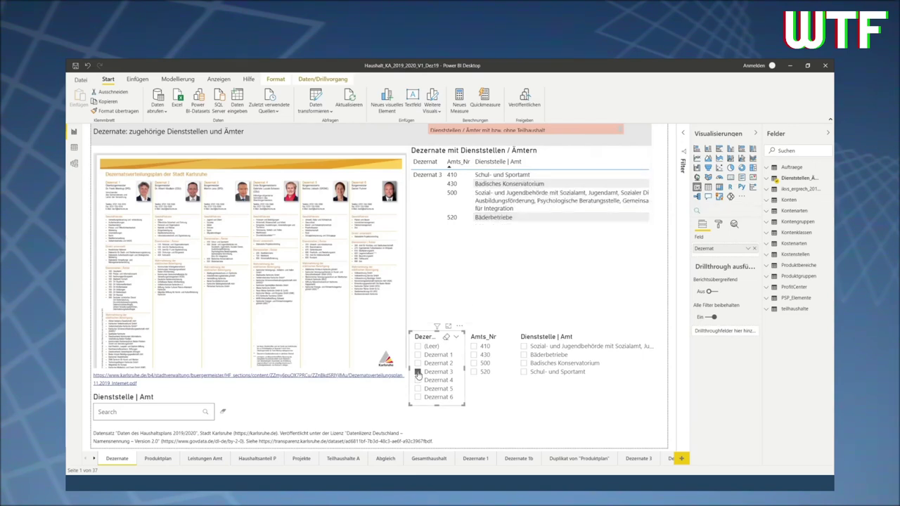
click(447, 337)
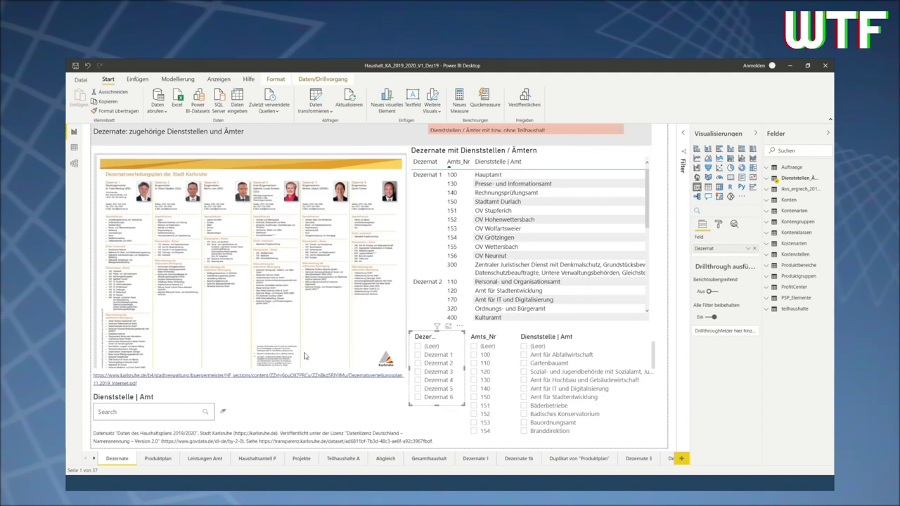
- Search Dienststelle | Amt for "umwelt" on the Dezernate page and clear the search
click(125, 406)
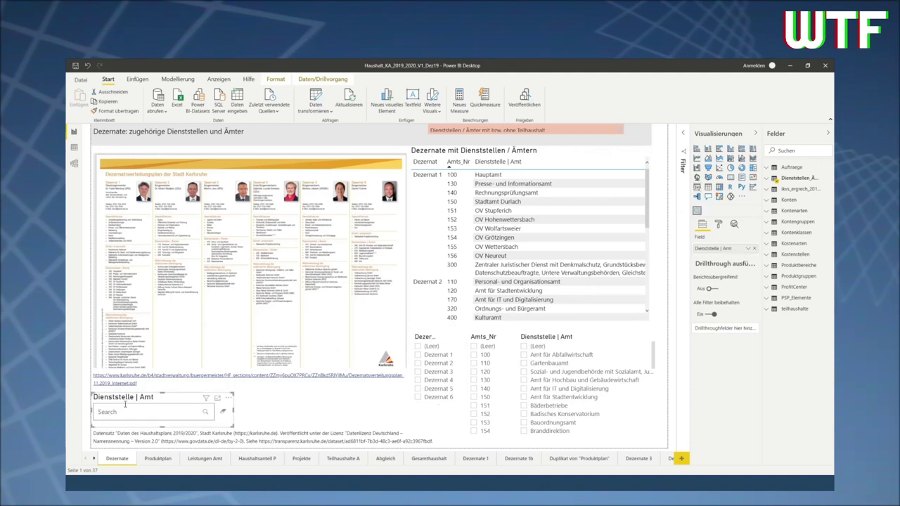
text(umwelt)
double_click(125, 405)
key(Return)
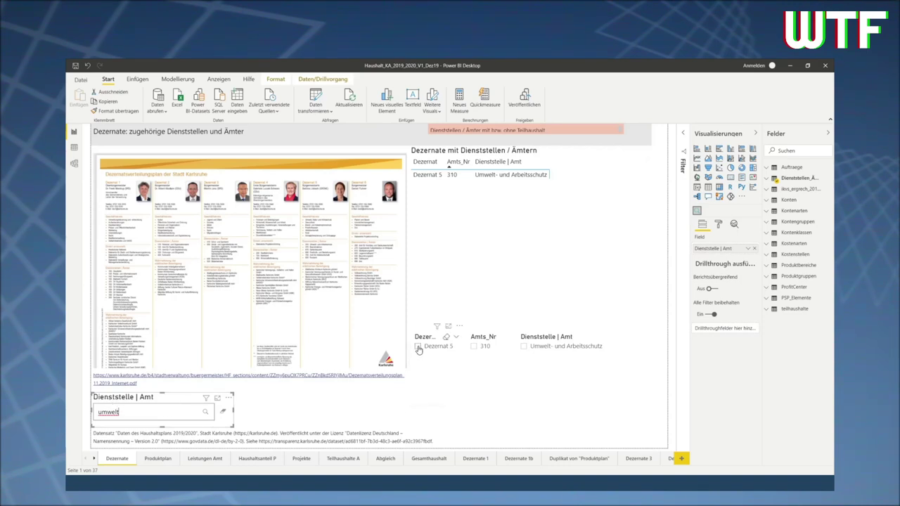
click(222, 411)
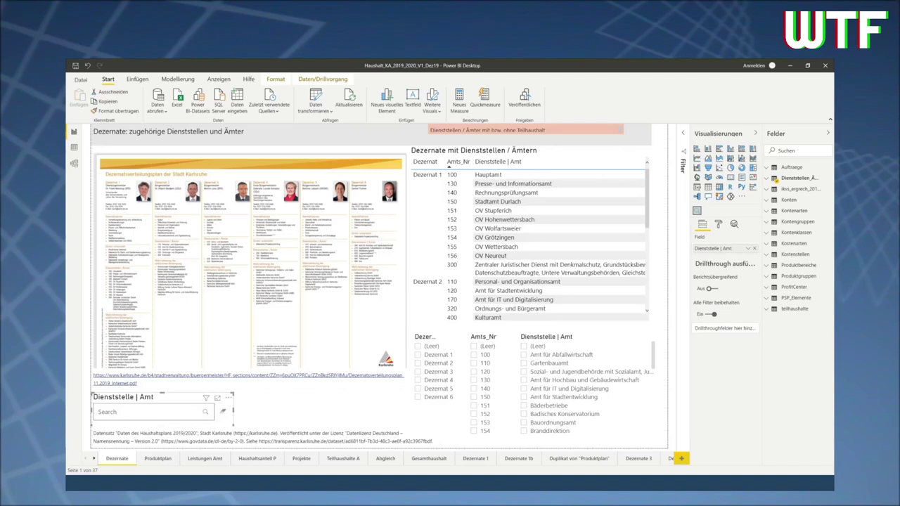
- Open the Produktplan page and examine the fields of its product plan matrix, Produktbereich Bez search and Vergleich BW - TP table
click(158, 459)
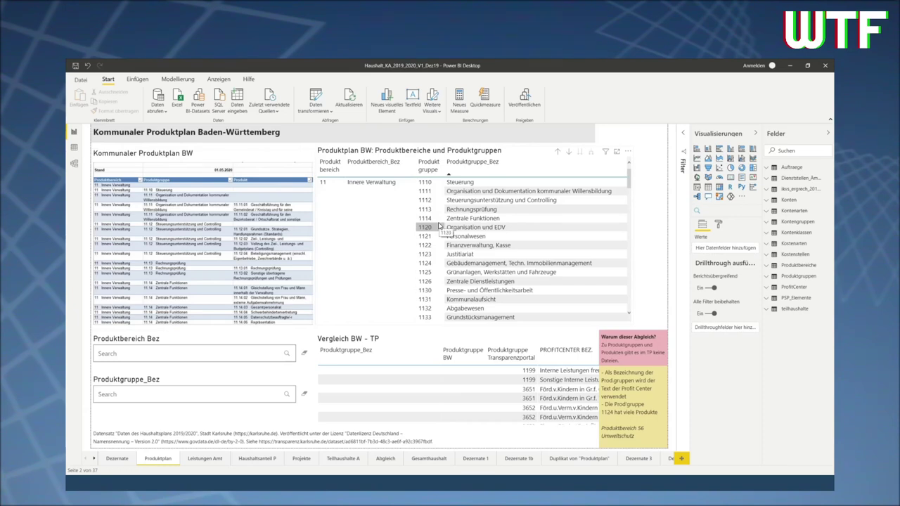
click(485, 153)
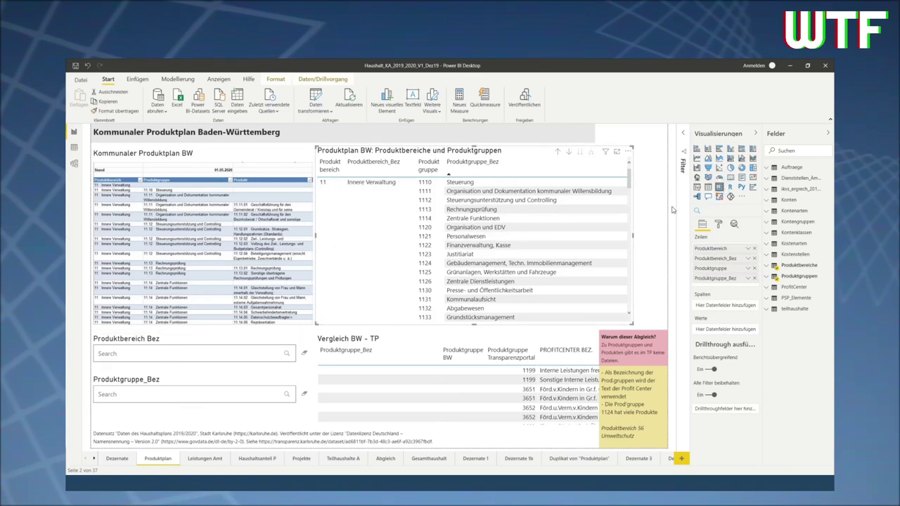
click(139, 343)
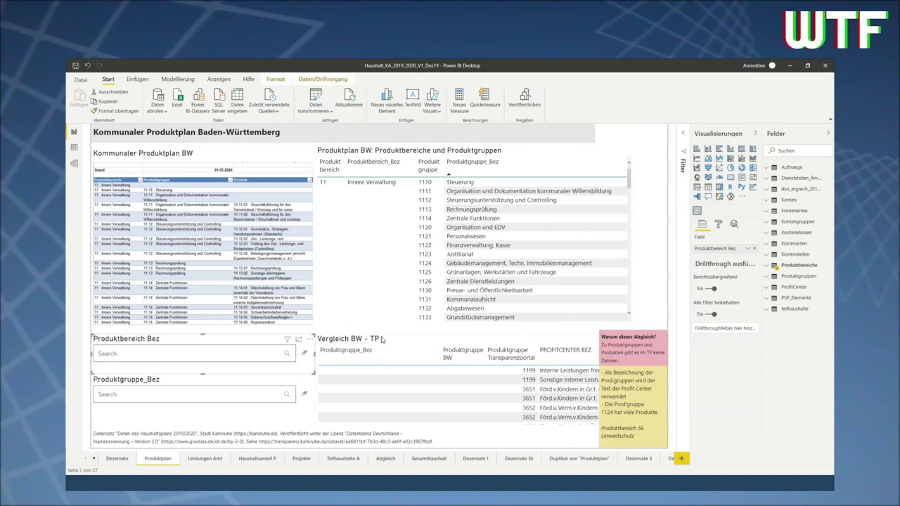
click(367, 340)
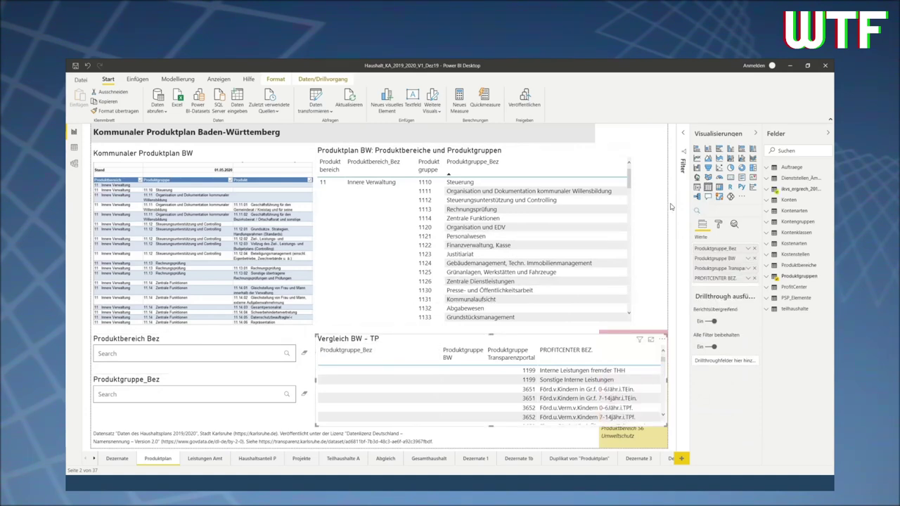
click(709, 188)
- Search Produktgruppe_Bez for "umwelt" on the Produktplan page and clear the search
click(113, 394)
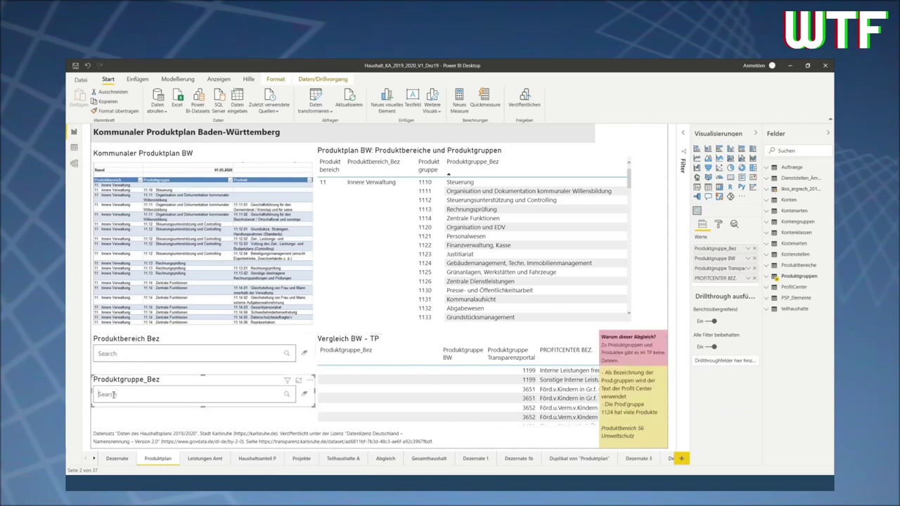
text(u)
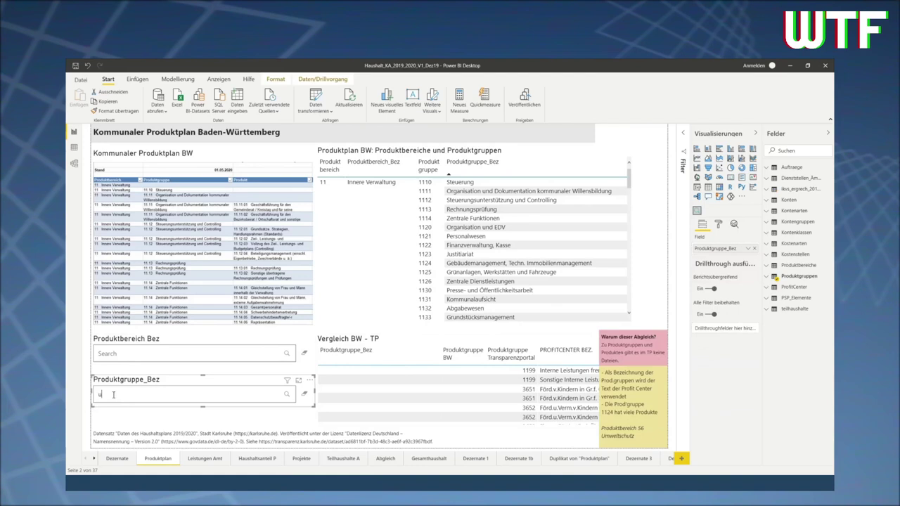
text(mwelt)
key(Return)
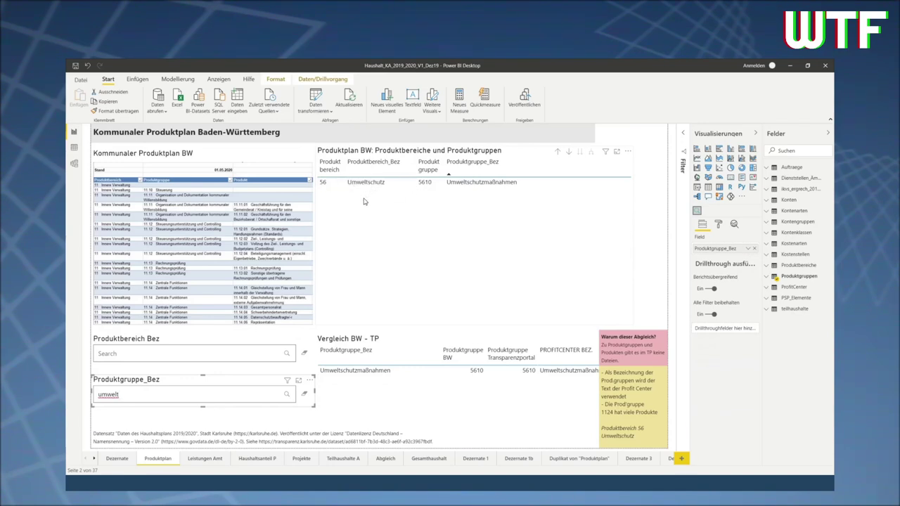
click(305, 394)
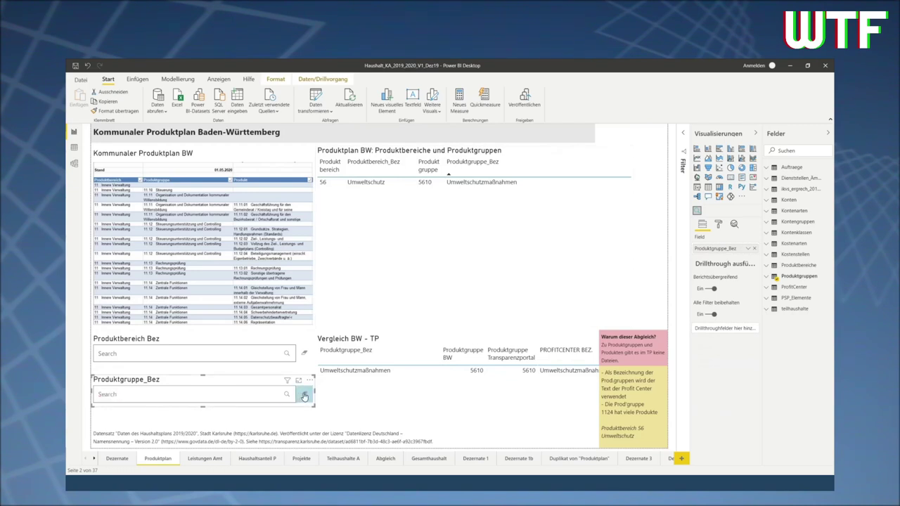
- Filter the Produktplan page by searching Produktbereich Bez for "umwelt"
click(113, 355)
text(umwelt)
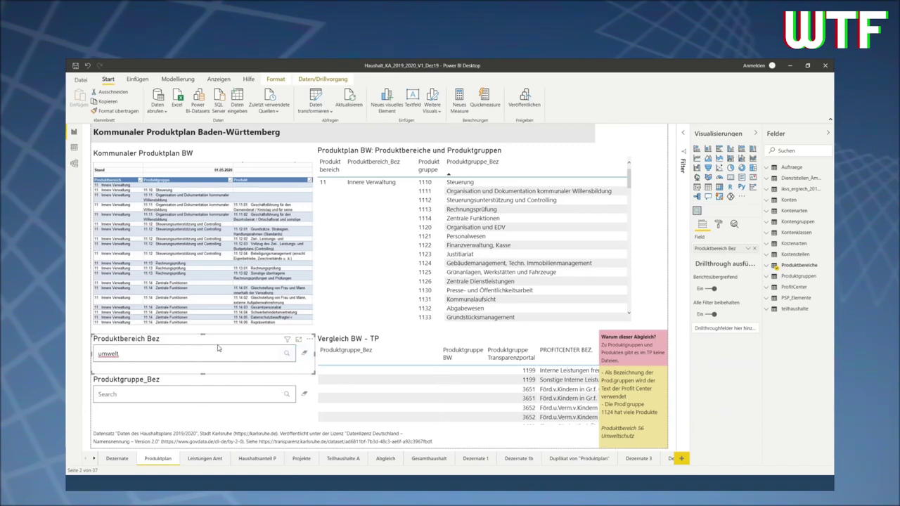
key(Return)
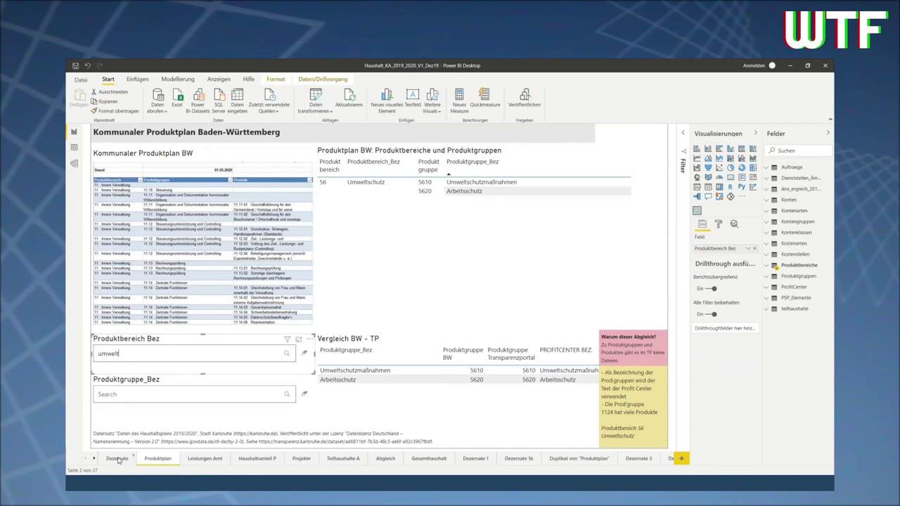
- Open the Leistungen Amt page, search Dienststelle | Amt for "umwelt", and clear the search
click(201, 460)
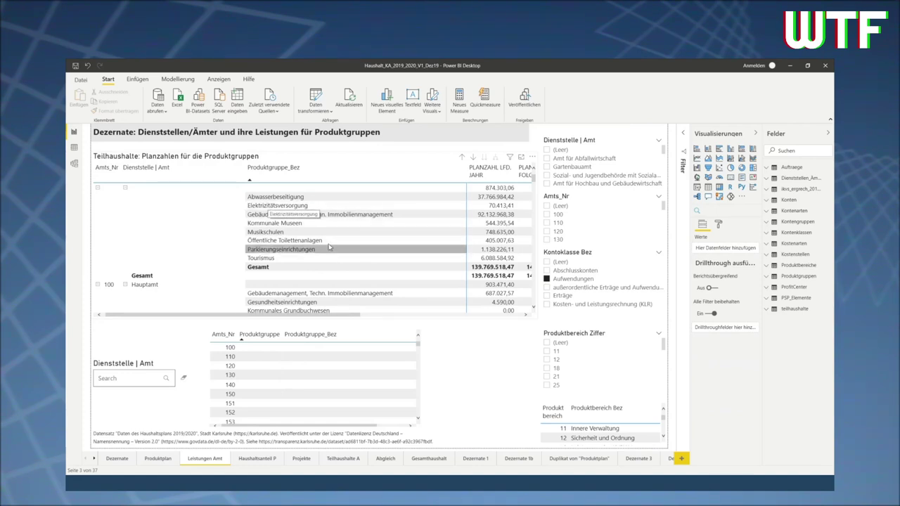
click(106, 379)
text(umelt)
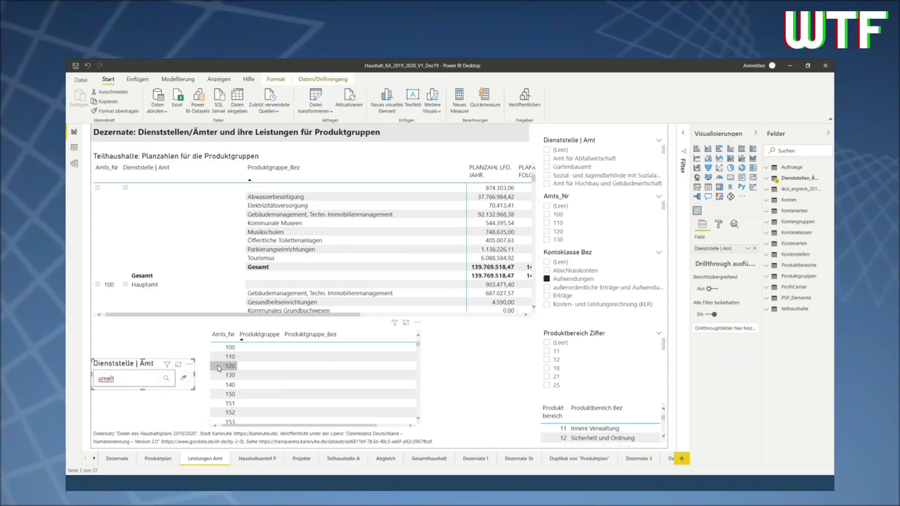
key(BackSpace)
key(BackSpace)
key(Return)
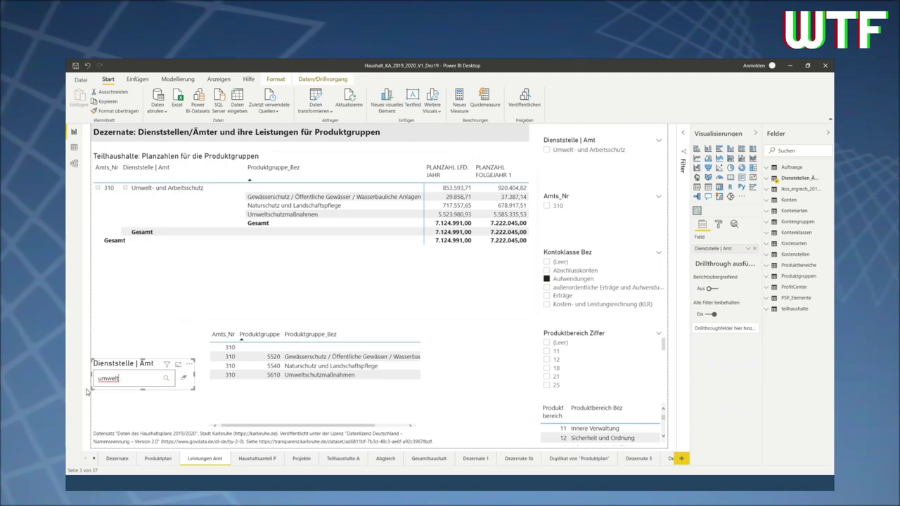
click(184, 379)
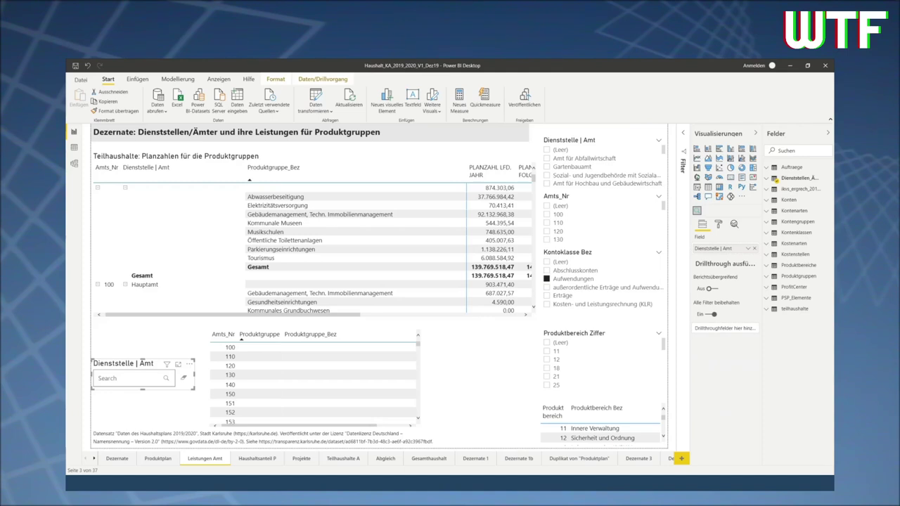
- On the Haushaltsanteil P page, cross-filter the visuals by the Umwelt- und Arbeitsschutz row and remove that selection again
click(257, 458)
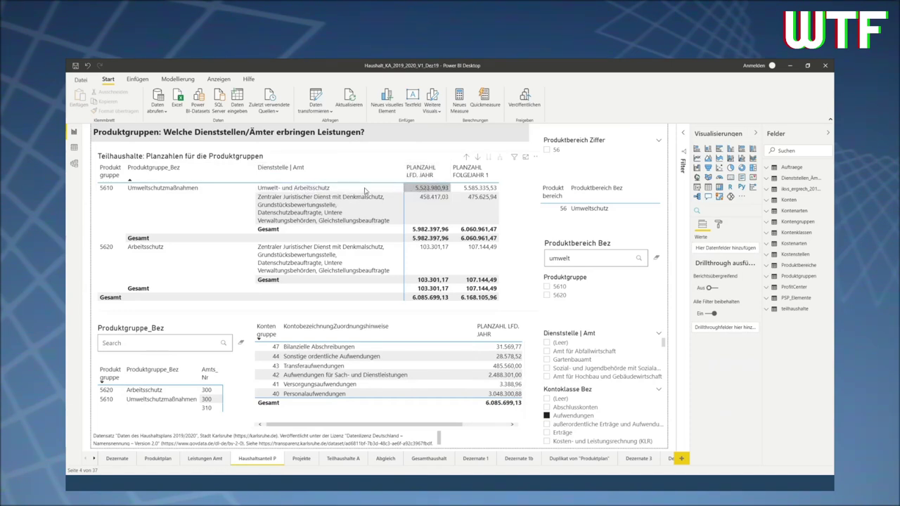
click(328, 192)
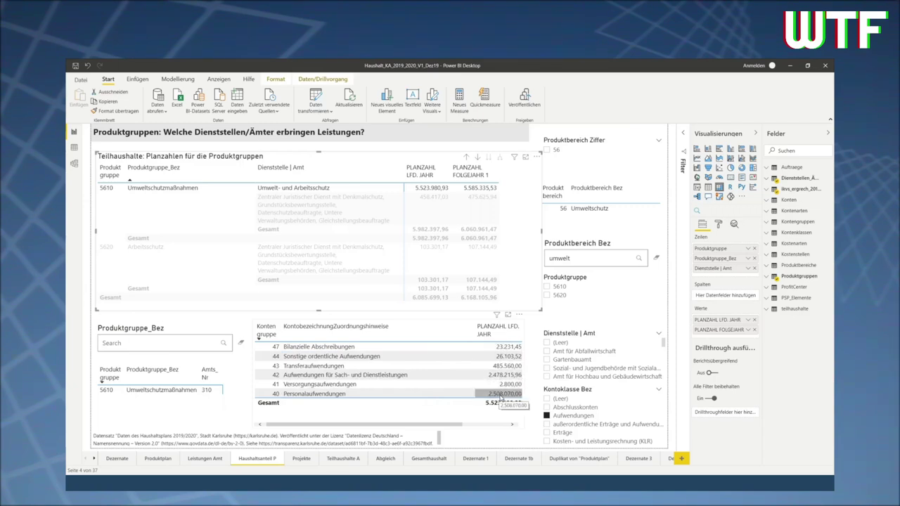
click(296, 191)
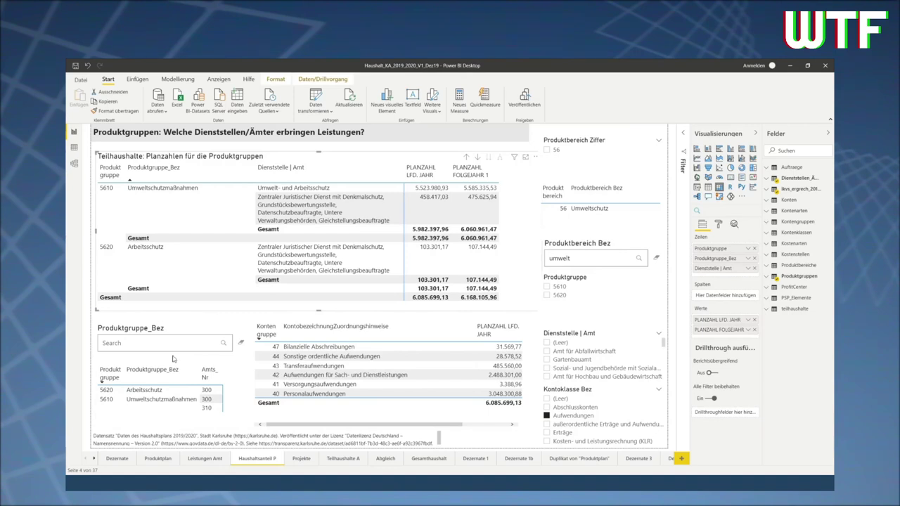
- Open the Projekte page, clear its Produktbereich Bez filter, and look through the PSP elements of all projects
click(301, 459)
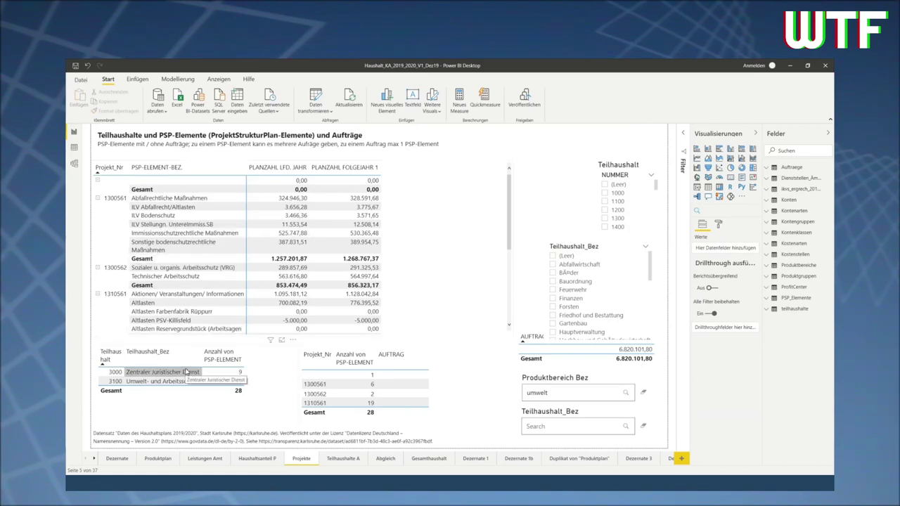
click(564, 393)
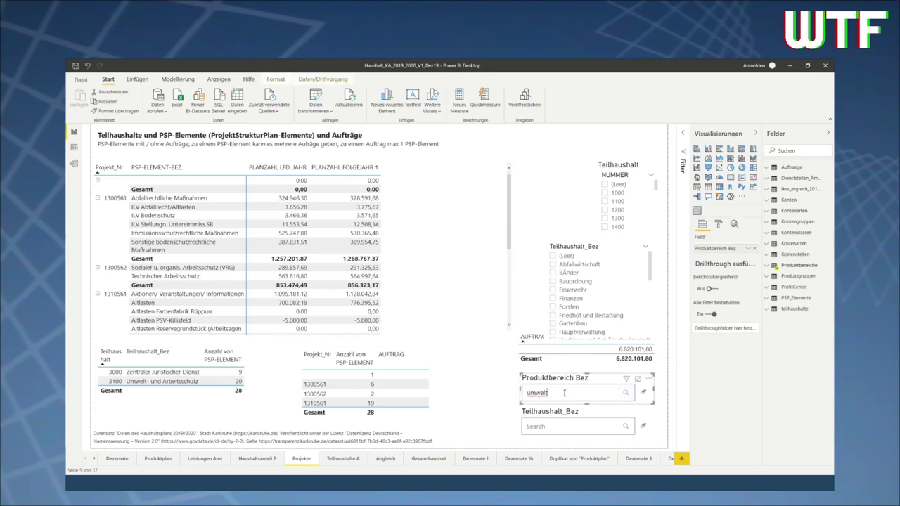
click(642, 393)
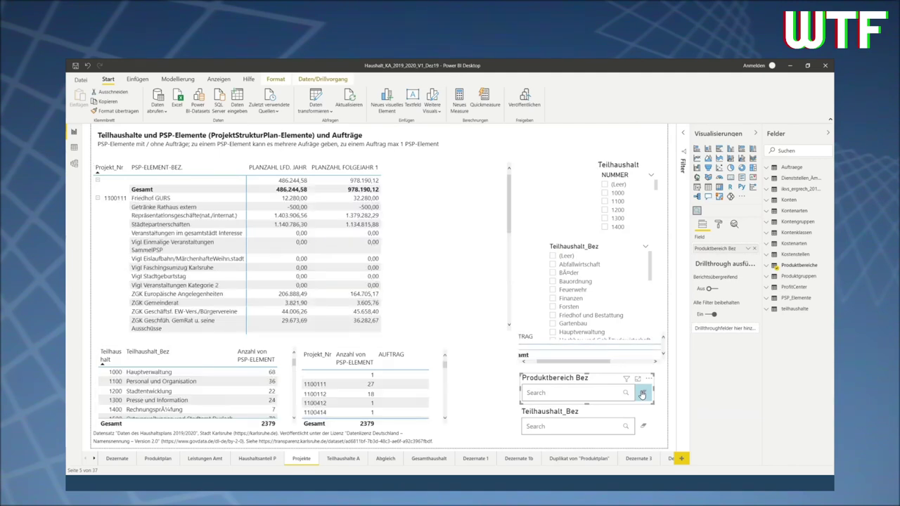
scroll(154, 204, down, 3)
scroll(155, 206, down, 10)
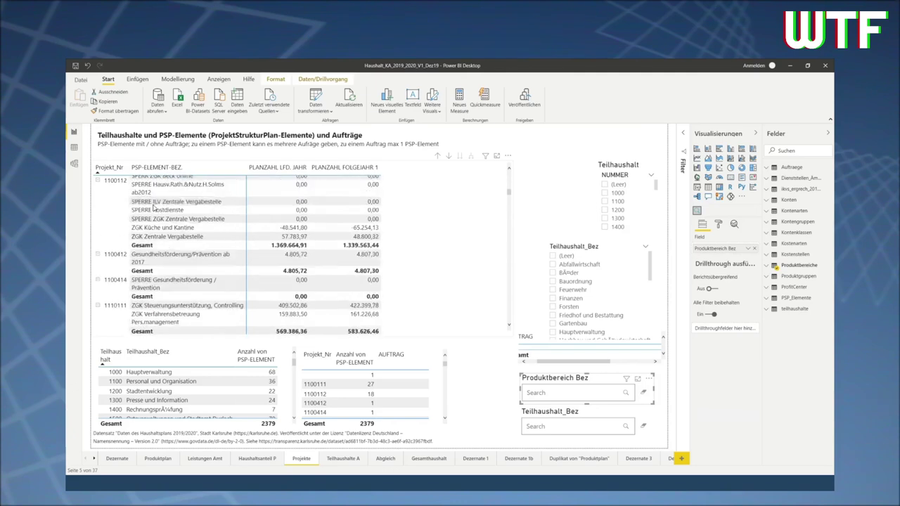
scroll(153, 210, down, 4)
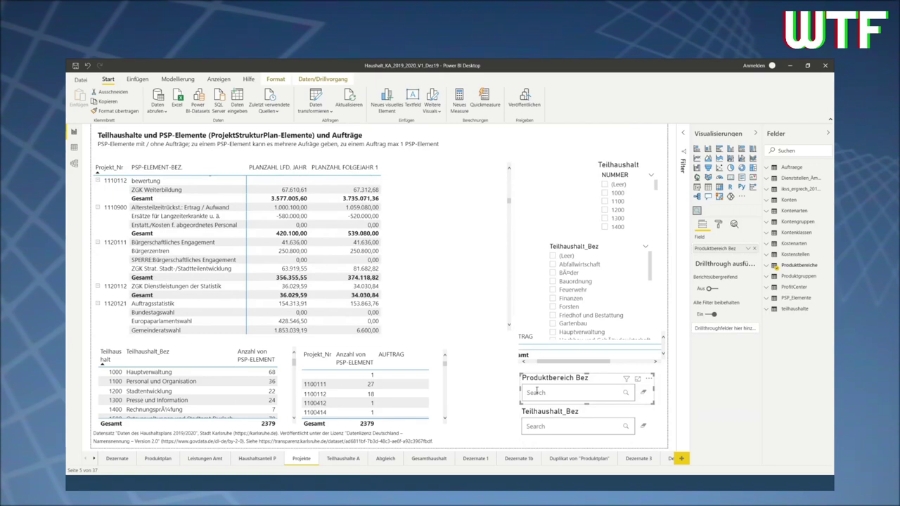
- Filter the Projekte page by Produktbereich Bez "umwelt" and review the listed PSP elements with their planned amounts
text(umwelt)
double_click(536, 392)
key(Return)
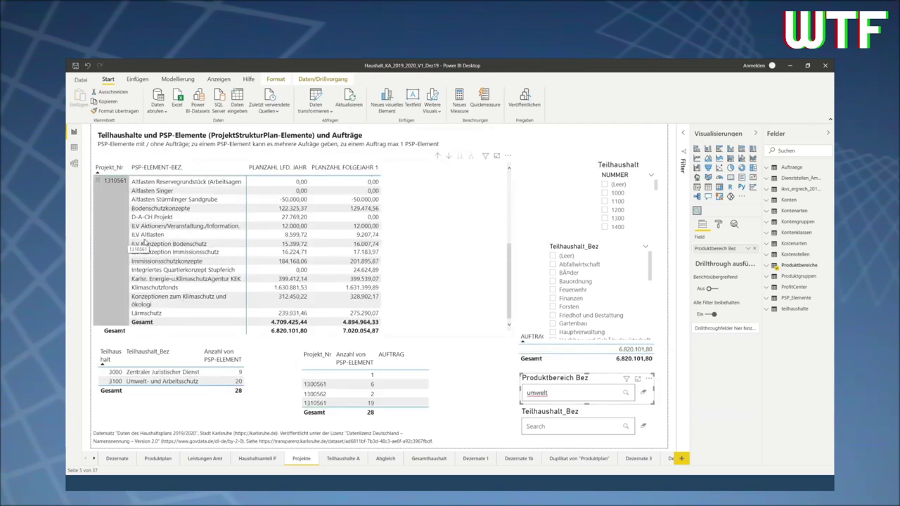
scroll(201, 215, up, 3)
scroll(201, 215, up, 3)
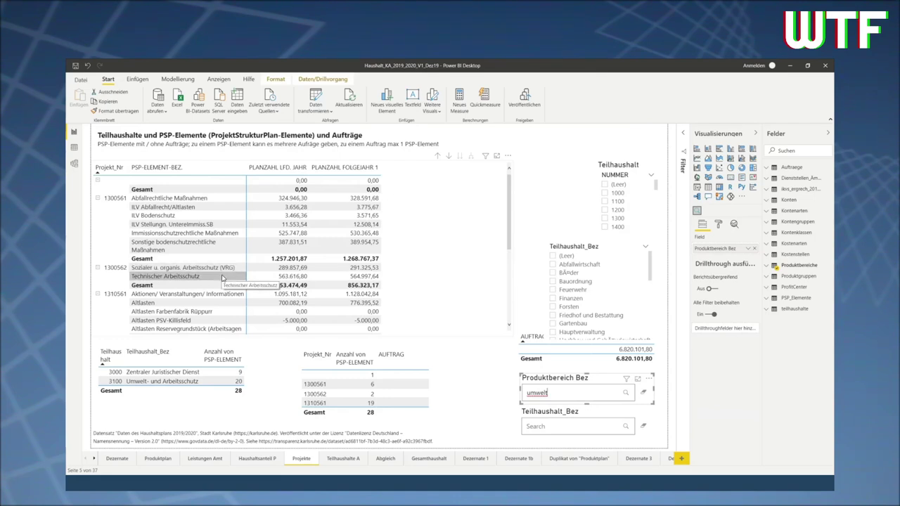
scroll(222, 278, down, 3)
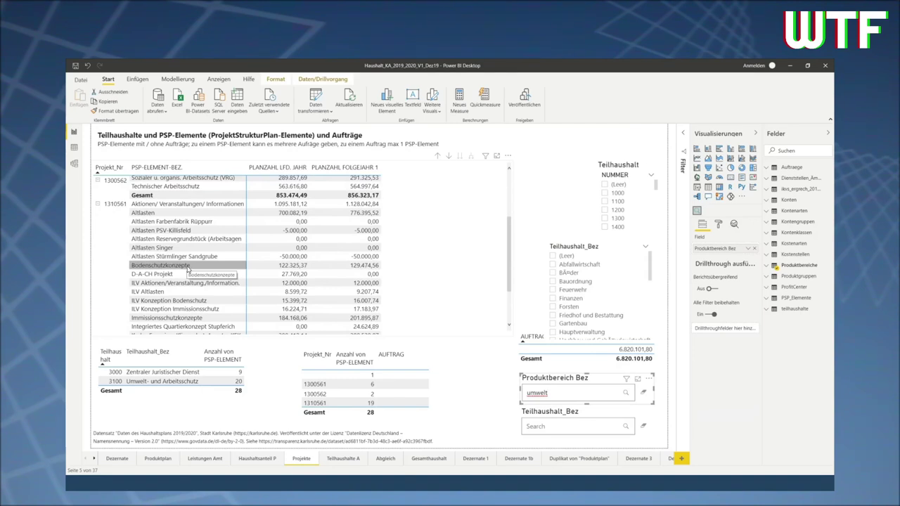
scroll(187, 269, down, 3)
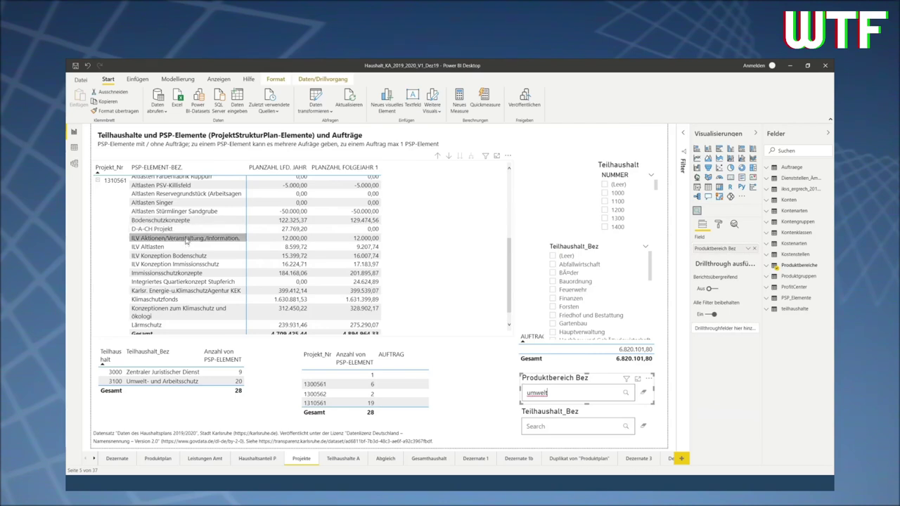
scroll(188, 260, down, 1)
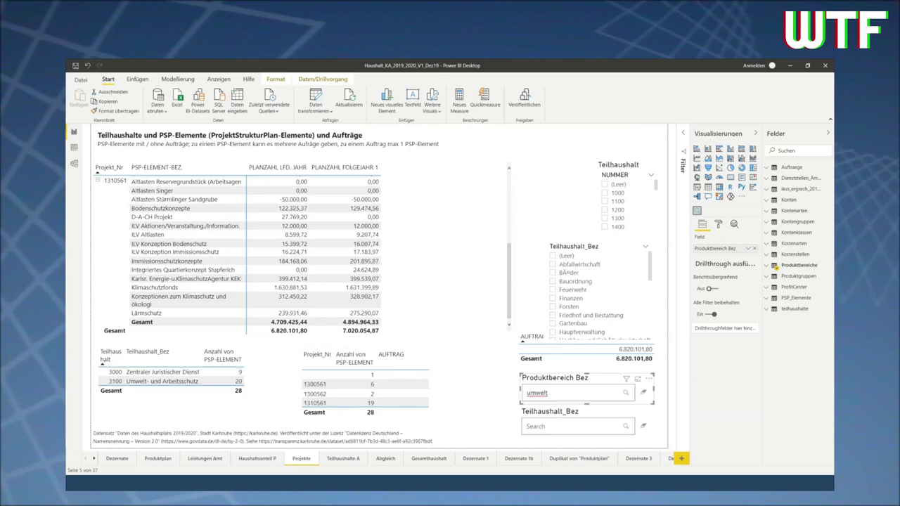
scroll(294, 318, up, 6)
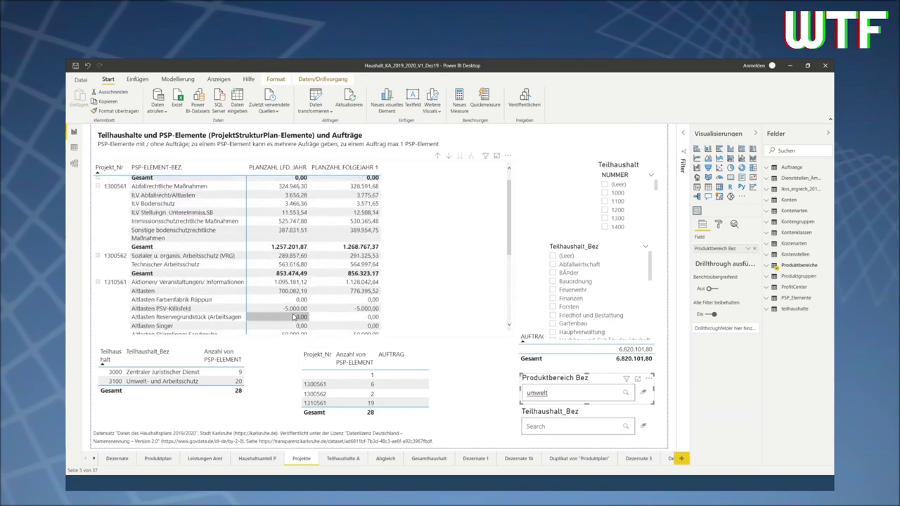